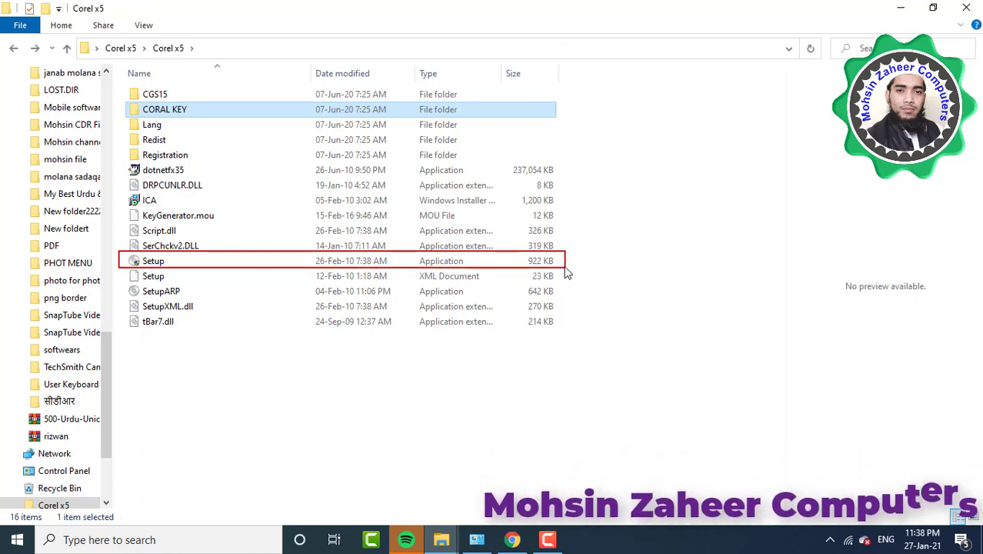
{"action": "left_click", "coordinate": [152, 262]}
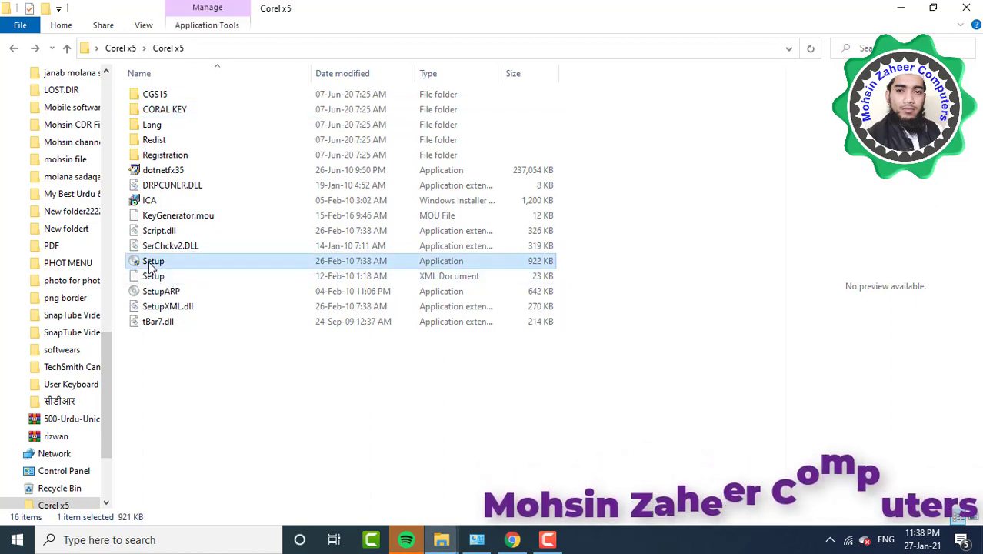
{"action": "double_click", "coordinate": [152, 262]}
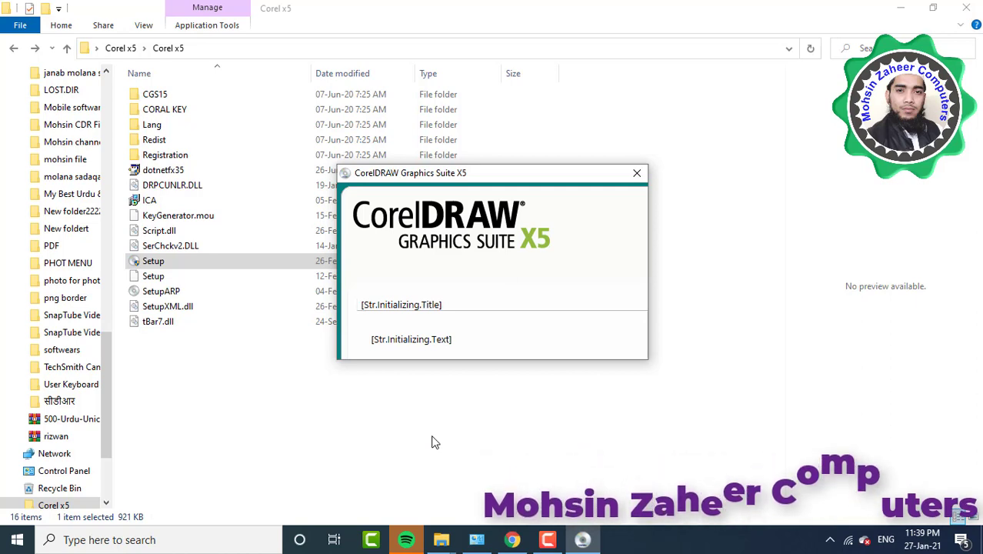
{"action": "mouse_move", "coordinate": [324, 162]}
{"action": "left_mouse_down"}
{"action": "mouse_move", "coordinate": [624, 334]}
{"action": "mouse_move", "coordinate": [659, 368]}
{"action": "left_mouse_up"}
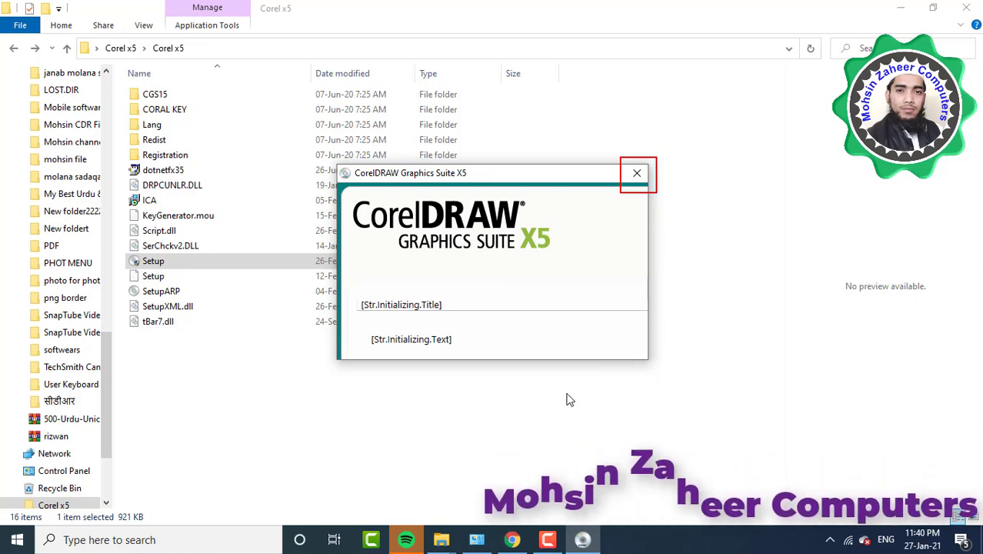
{"action": "left_click", "coordinate": [637, 174]}
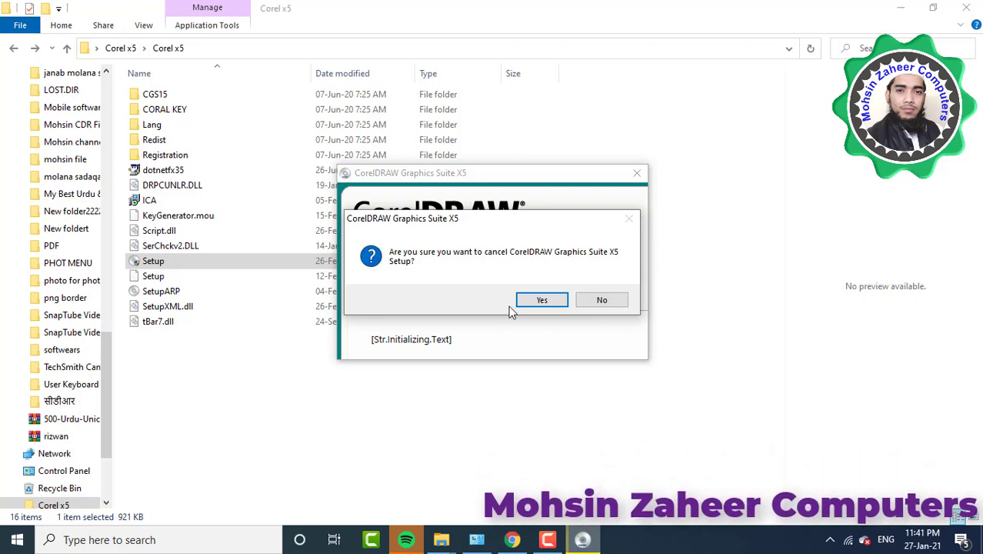
{"action": "left_click", "coordinate": [535, 302]}
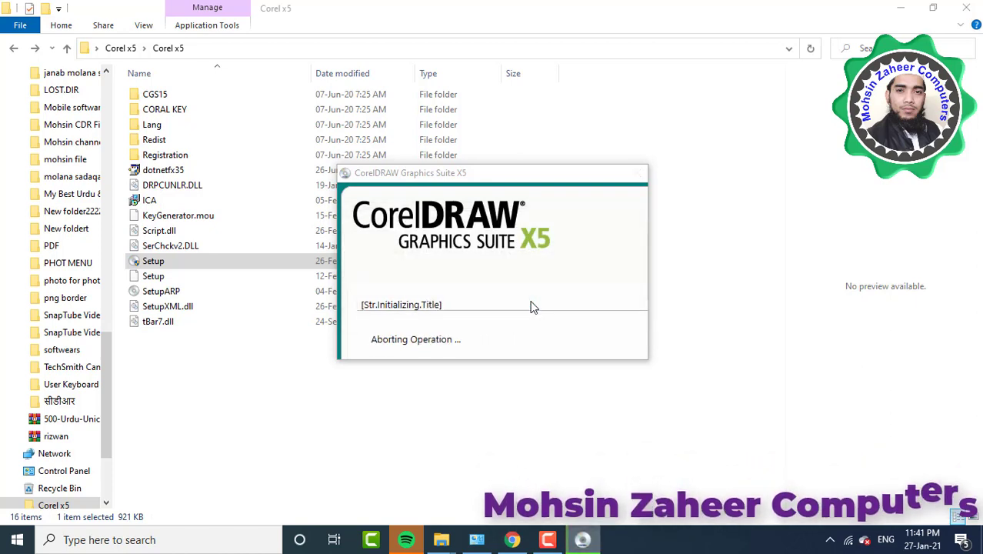
- Shrink the Corel x5 folder window and move its Setup application file to the desktop
{"action": "left_click", "coordinate": [934, 8]}
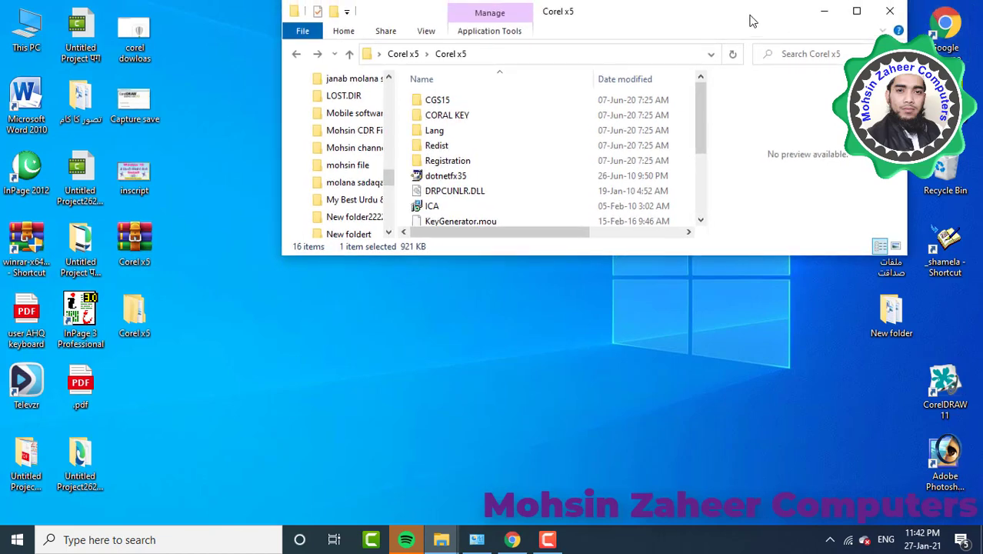
{"action": "left_click_drag", "start_coordinate": [730, 23], "coordinate": [733, 78]}
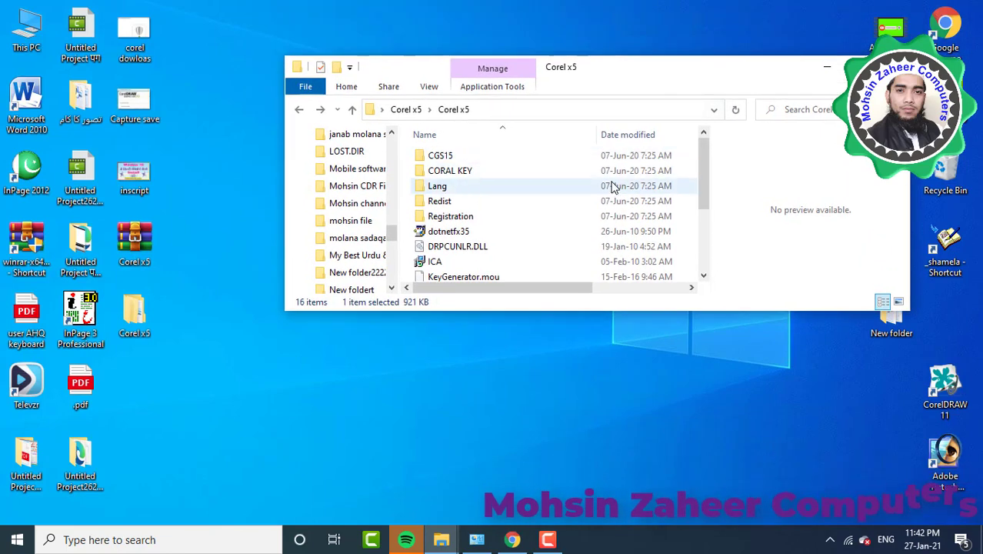
{"action": "scroll", "coordinate": [613, 187], "scroll_direction": "down", "scroll_amount": 3}
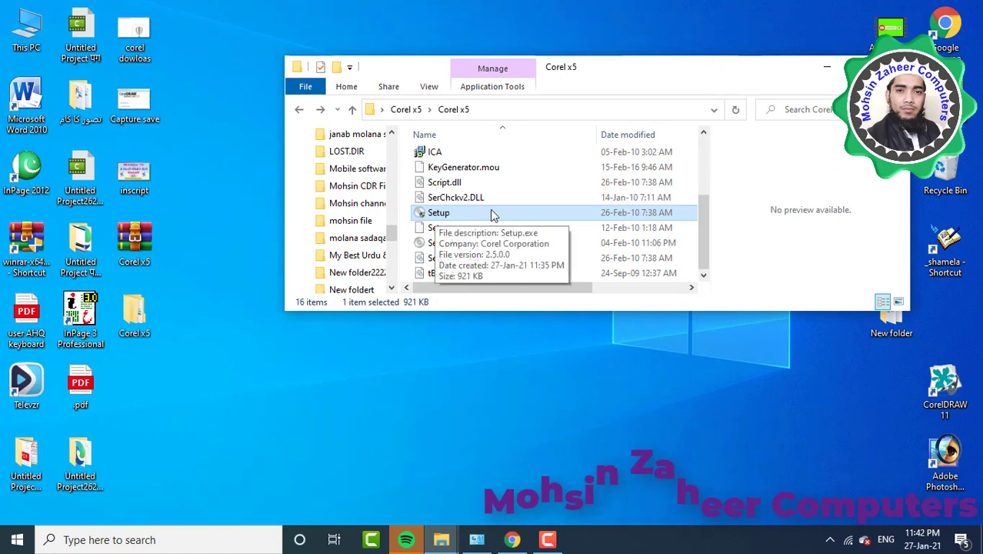
{"action": "left_click_drag", "start_coordinate": [490, 214], "coordinate": [206, 438]}
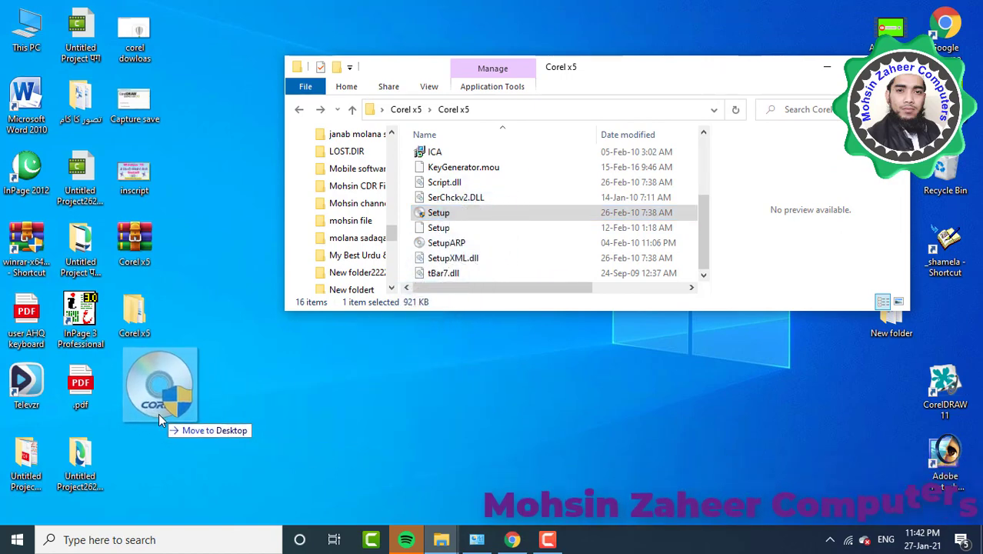
{"action": "left_click_drag", "start_coordinate": [152, 419], "coordinate": [152, 420]}
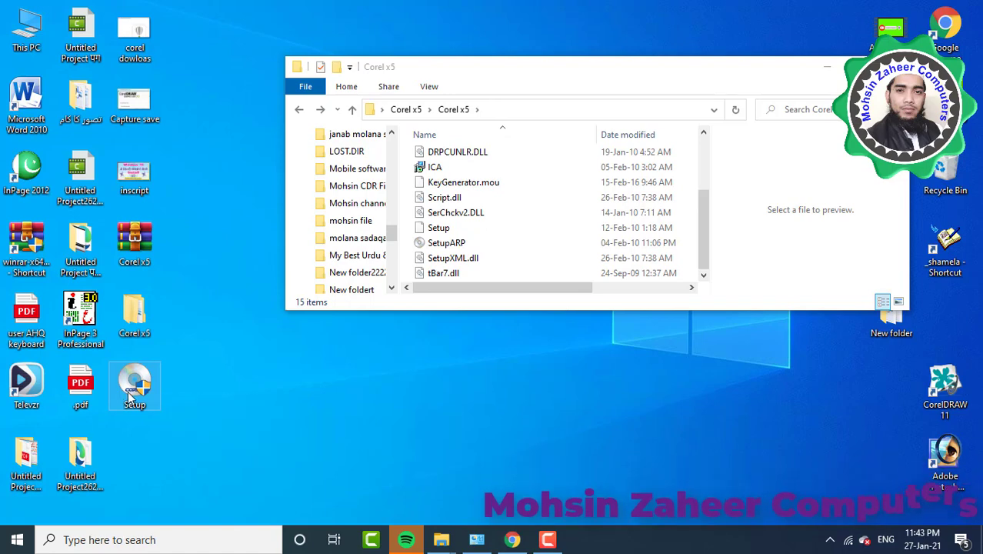
- Rename the Setup application on the desktop as mohsin.exe
{"action": "right_click", "coordinate": [132, 390]}
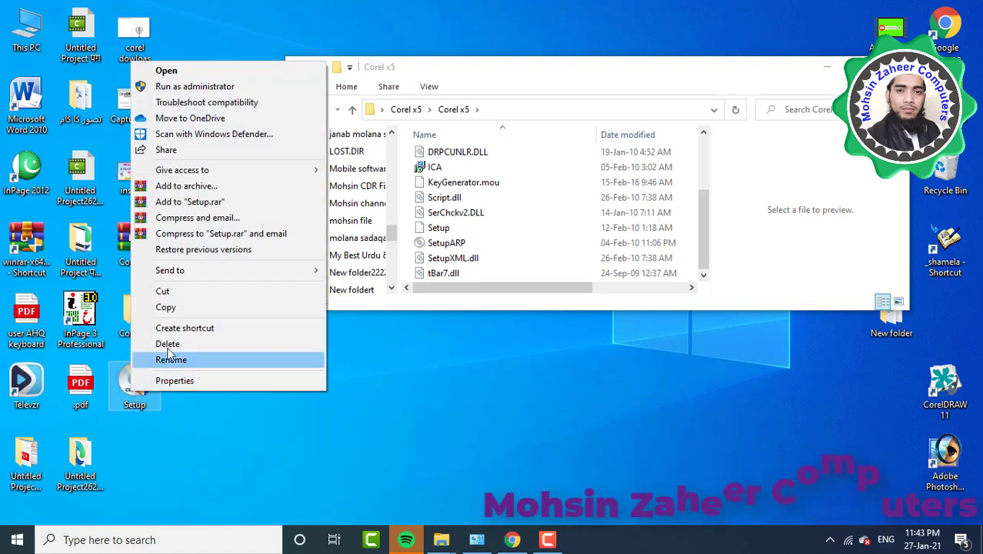
{"action": "left_click", "coordinate": [152, 394]}
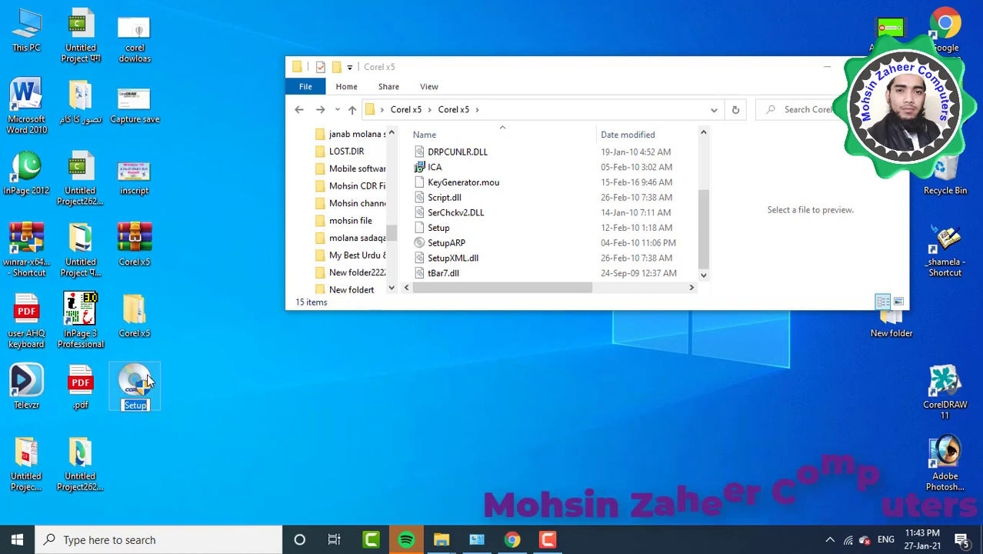
{"action": "key", "text": "BackSpace"}
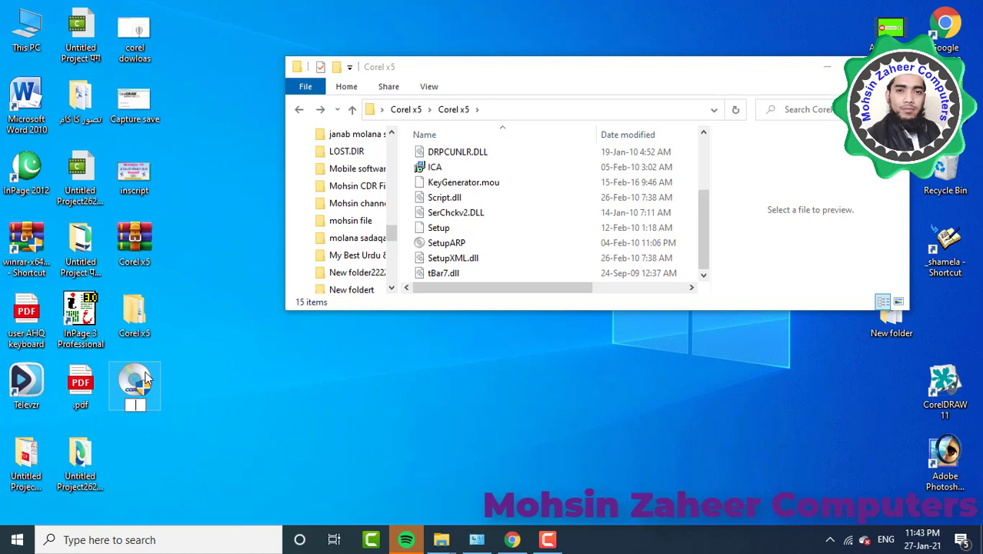
{"action": "key", "text": "ctrl+z"}
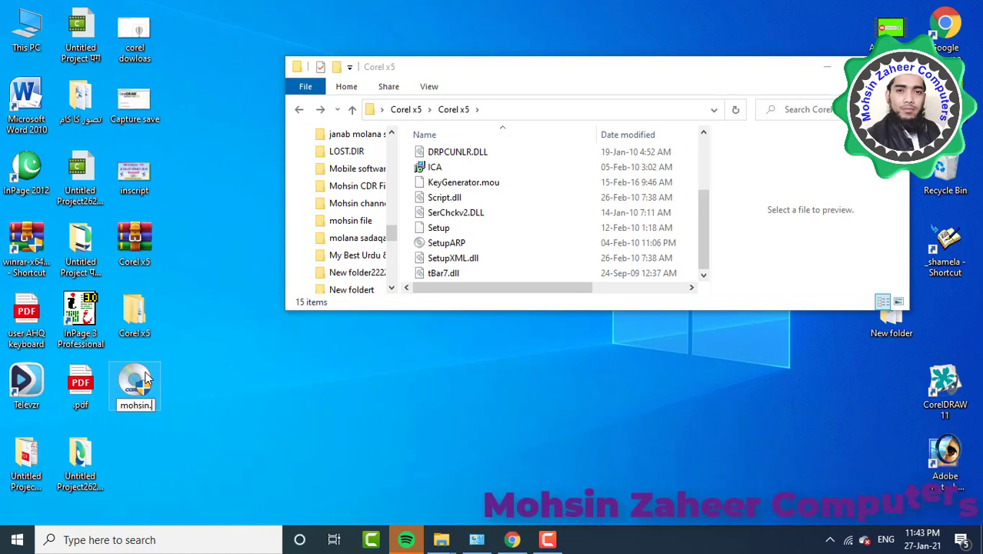
{"action": "type", "text": "xe"}
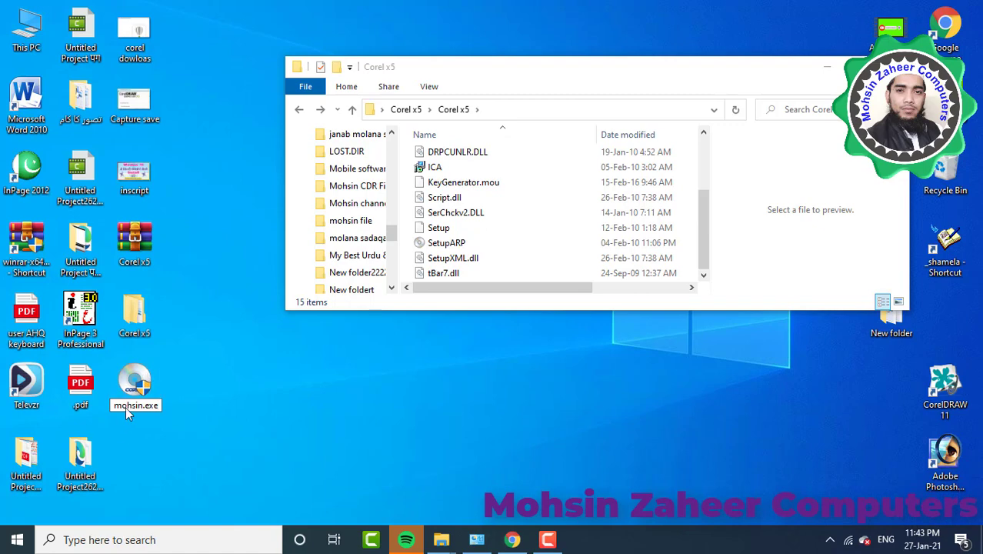
{"action": "key", "text": "Return"}
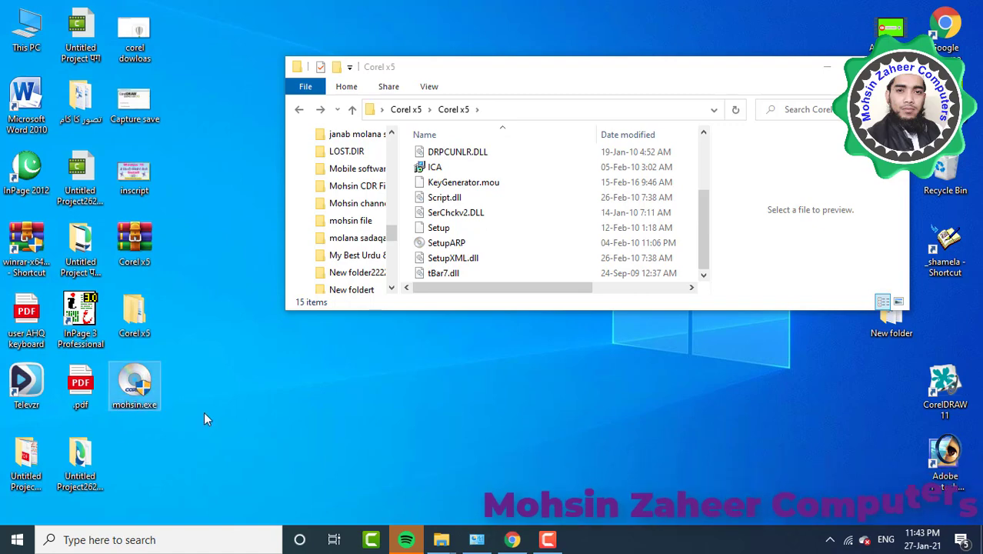
- Cut mohsin.exe from the desktop and paste it back into the Corel x5 folder
{"action": "right_click", "coordinate": [130, 390]}
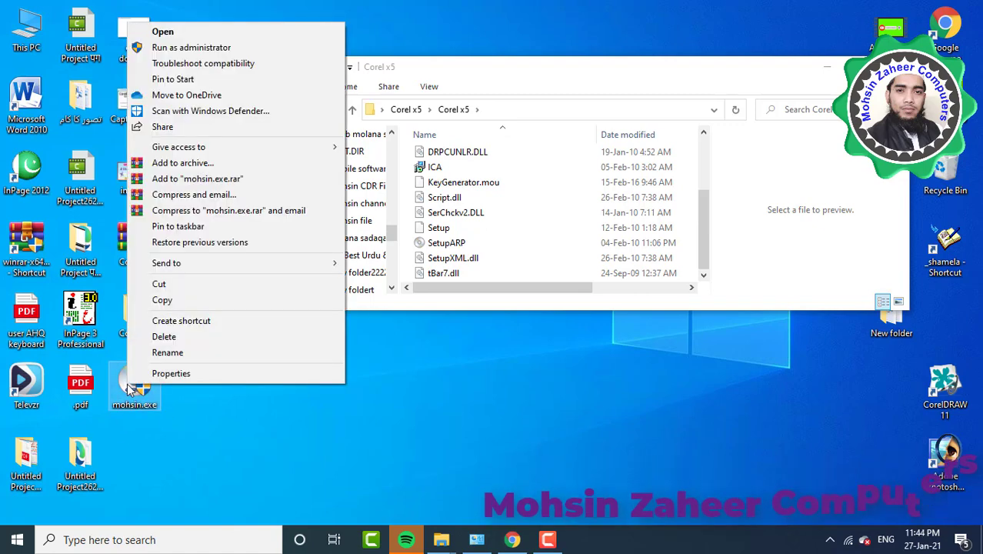
{"action": "left_click", "coordinate": [165, 285]}
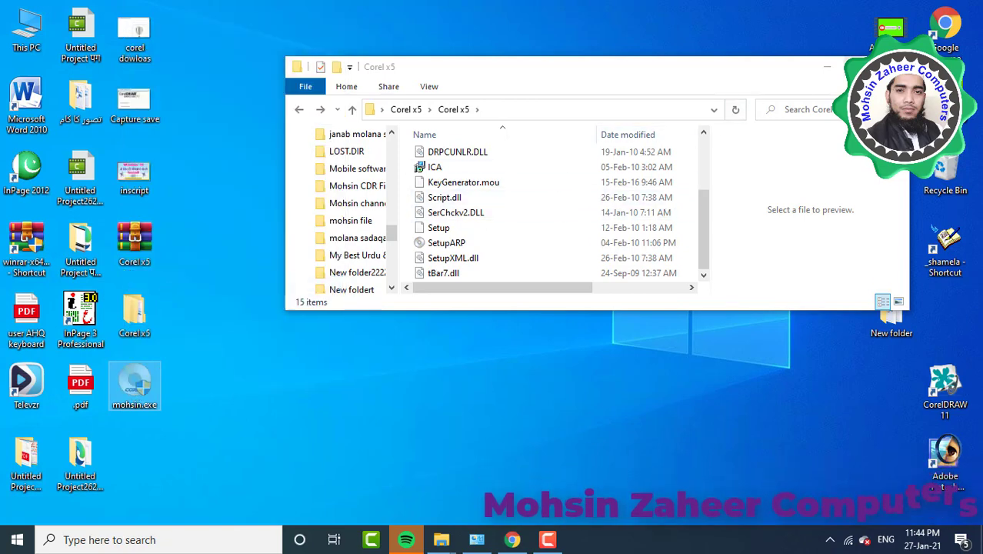
{"action": "key", "text": "super+Up"}
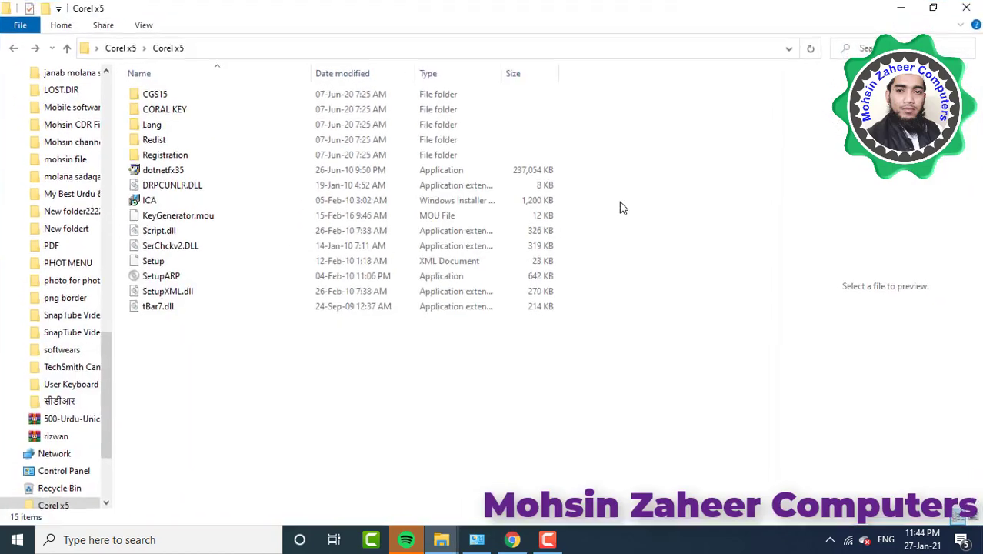
{"action": "right_click", "coordinate": [171, 345]}
{"action": "left_click", "coordinate": [220, 222]}
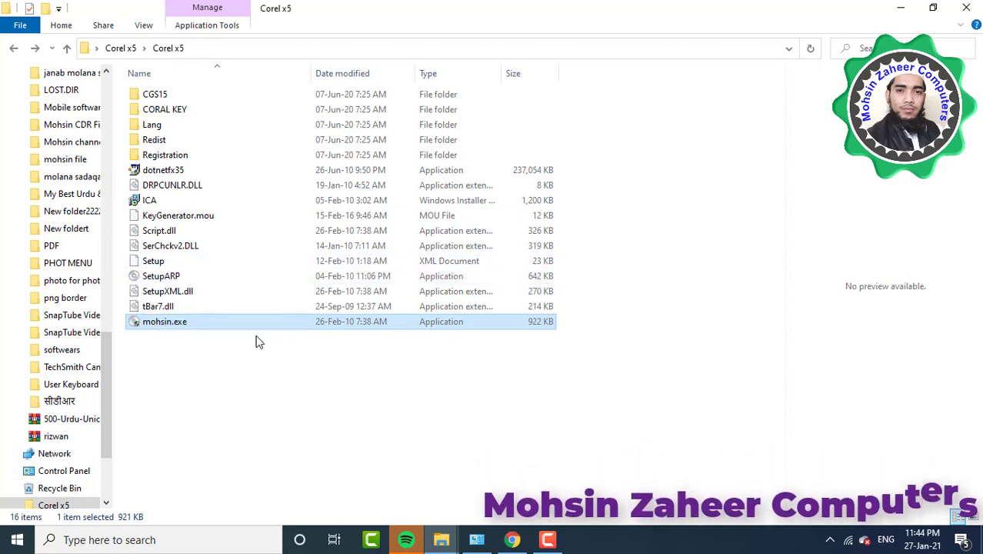
- Run the mohsin.exe installer, accept the license agreement and choose to try the product without a serial number
{"action": "double_click", "coordinate": [185, 324]}
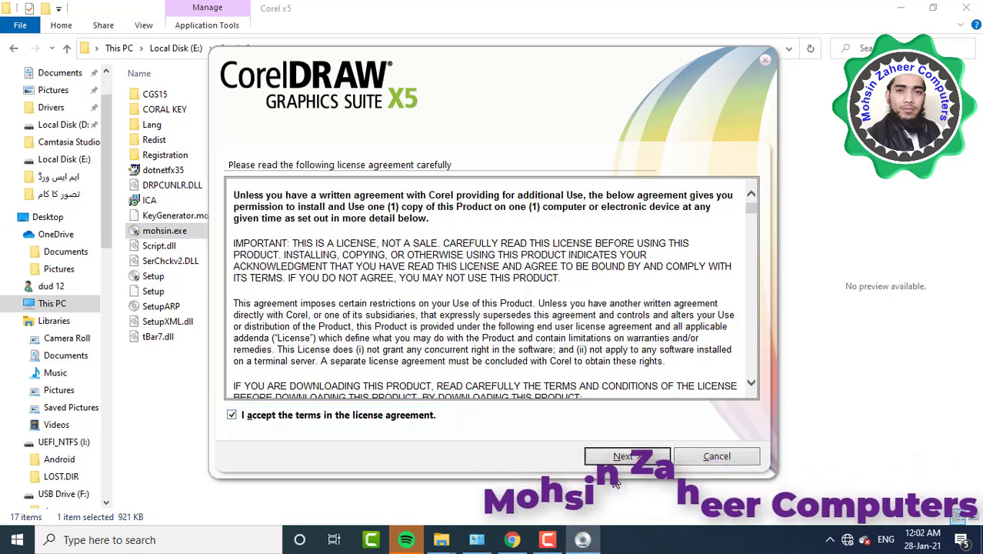
{"action": "left_click", "coordinate": [617, 459]}
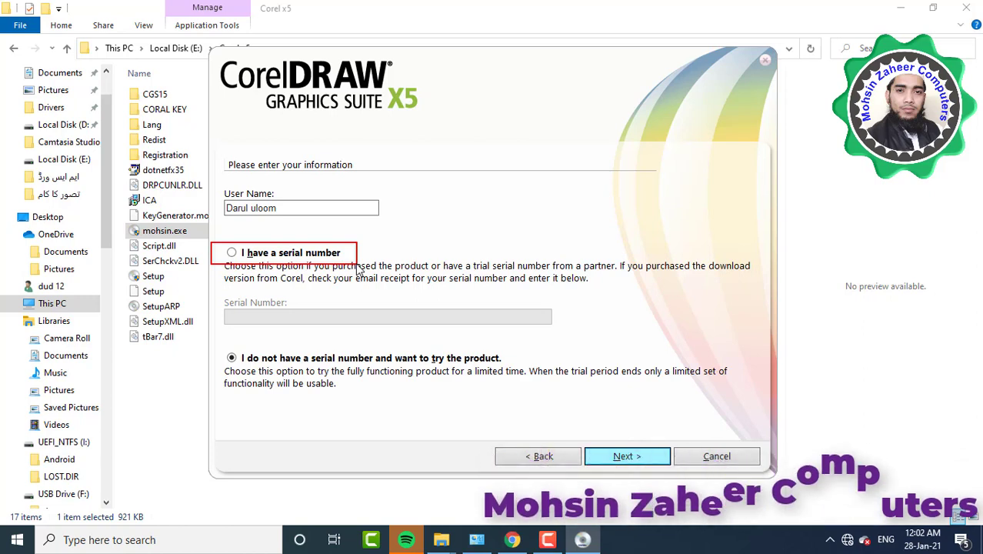
{"action": "left_click", "coordinate": [232, 252]}
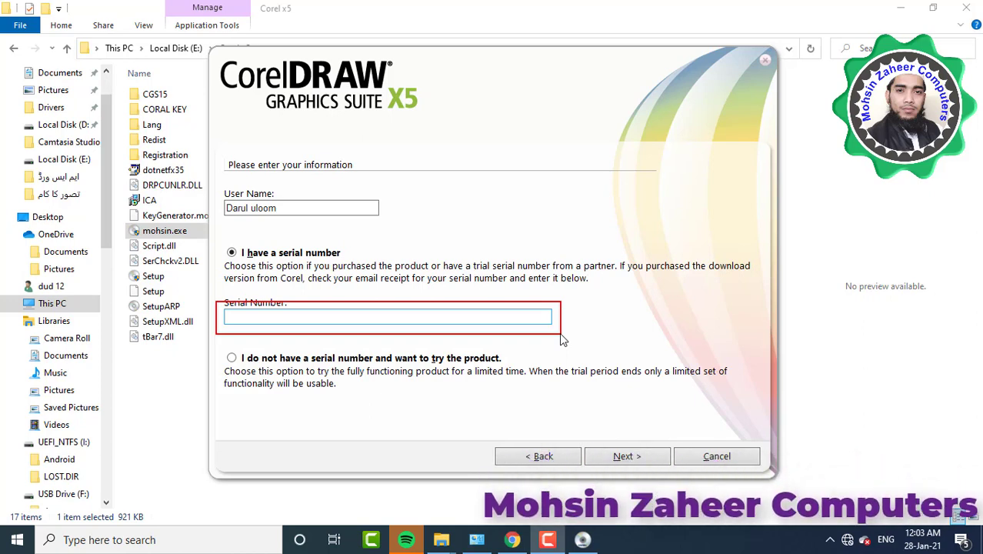
{"action": "left_click", "coordinate": [231, 358]}
{"action": "left_click", "coordinate": [627, 456]}
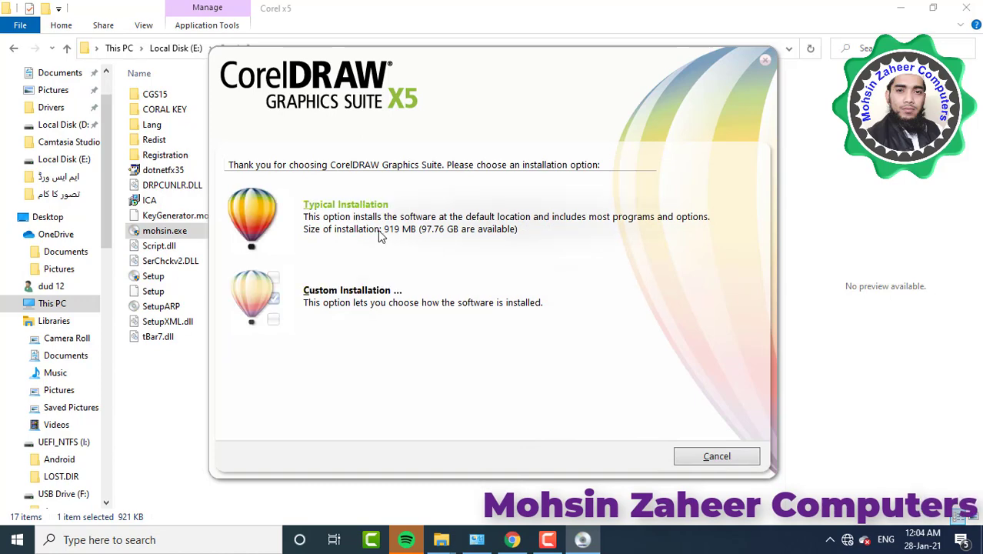
- Run the Typical Installation through to its finish and close the Corel x5 folder
{"action": "left_click", "coordinate": [320, 215]}
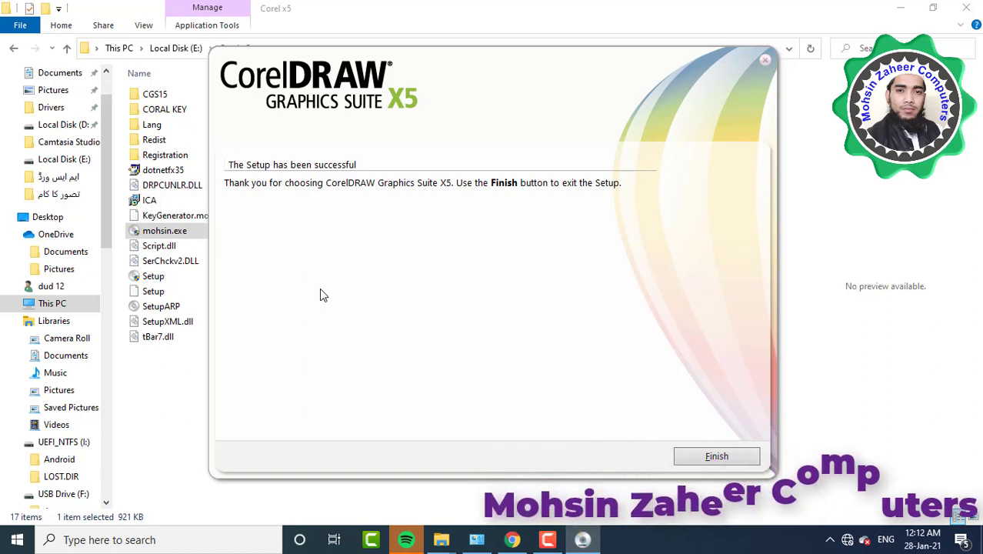
{"action": "left_click", "coordinate": [716, 457]}
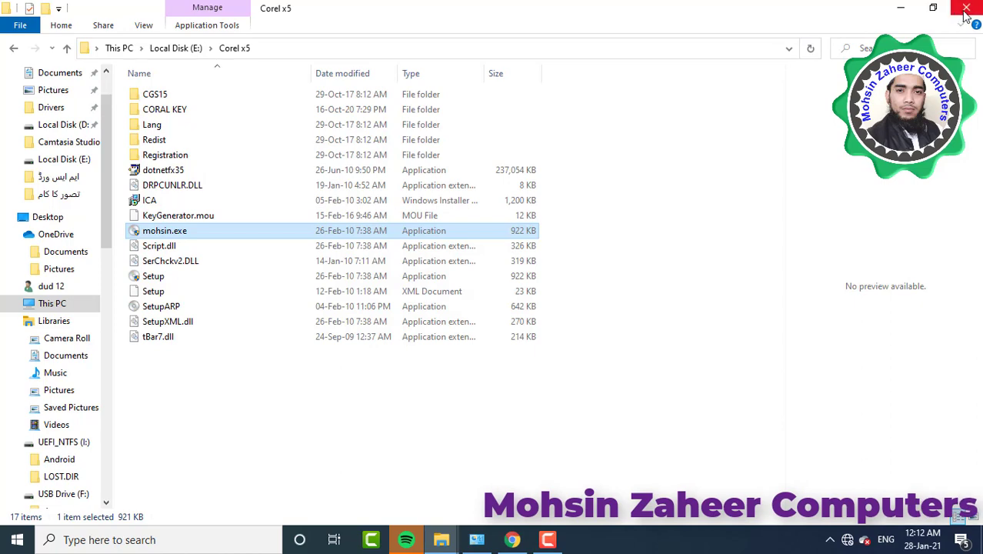
{"action": "left_click", "coordinate": [967, 9]}
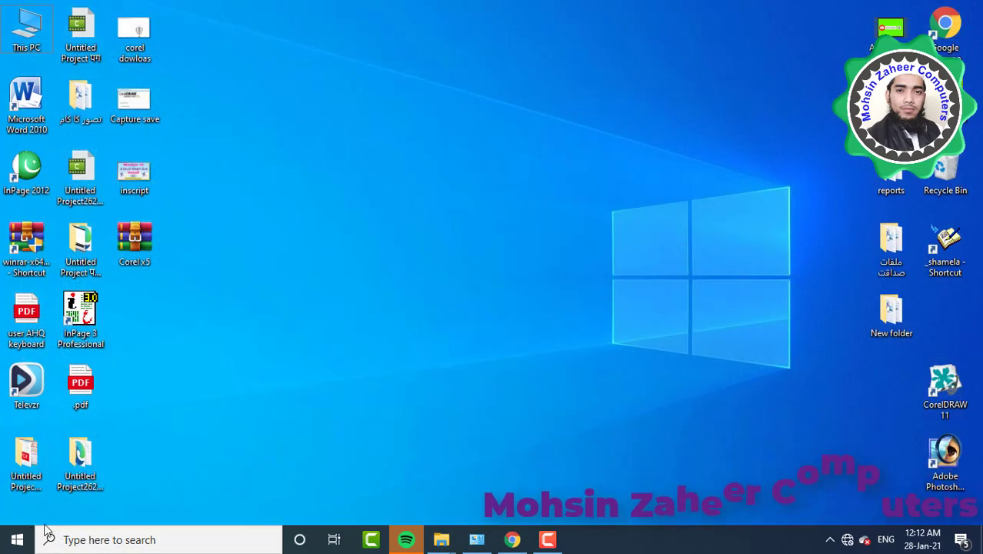
- Search Windows for "corel" and open the file location of CorelDRAW X5
{"action": "left_click", "coordinate": [79, 542]}
{"action": "type", "text": "corel"}
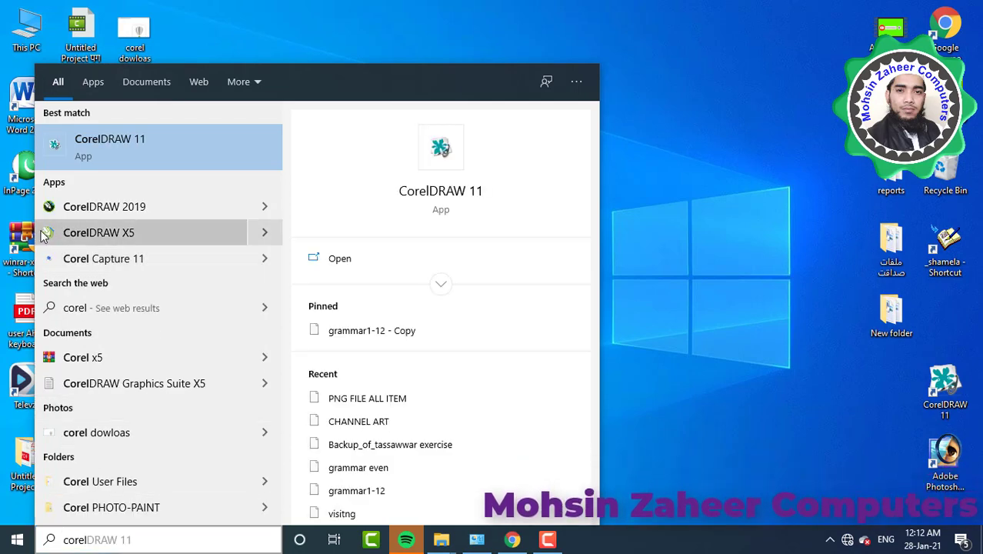
{"action": "left_click_drag", "start_coordinate": [33, 219], "coordinate": [237, 244]}
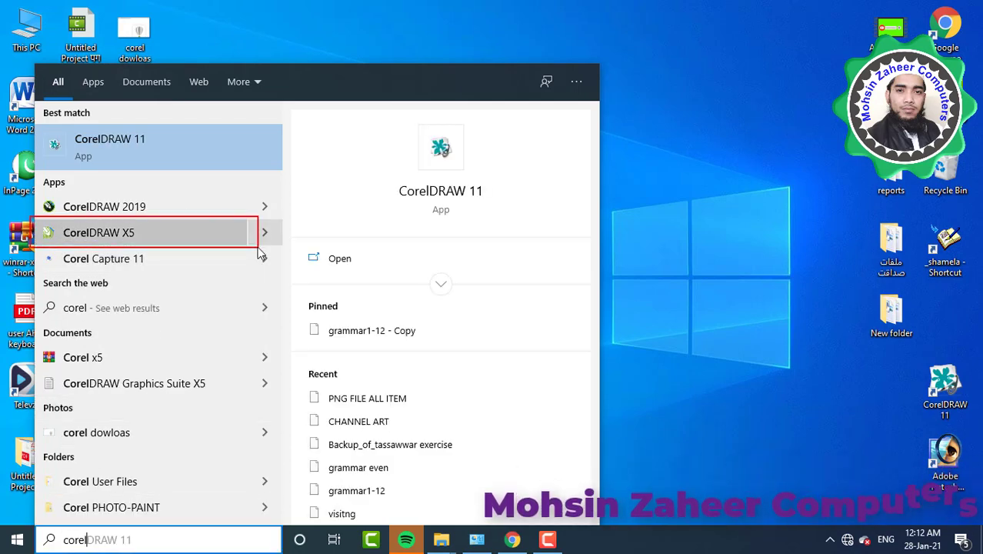
{"action": "key", "text": "Escape"}
{"action": "right_click", "coordinate": [137, 241]}
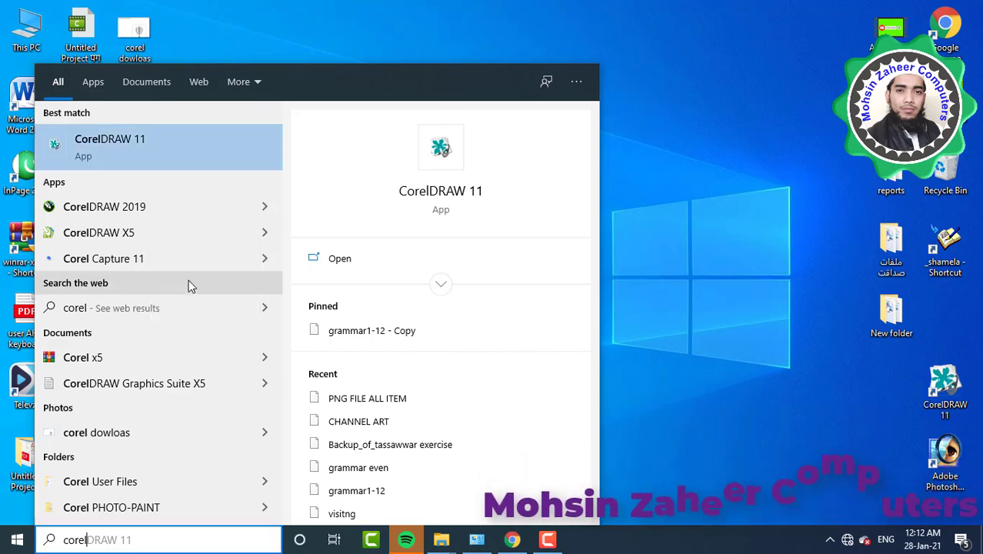
{"action": "left_click", "coordinate": [161, 281]}
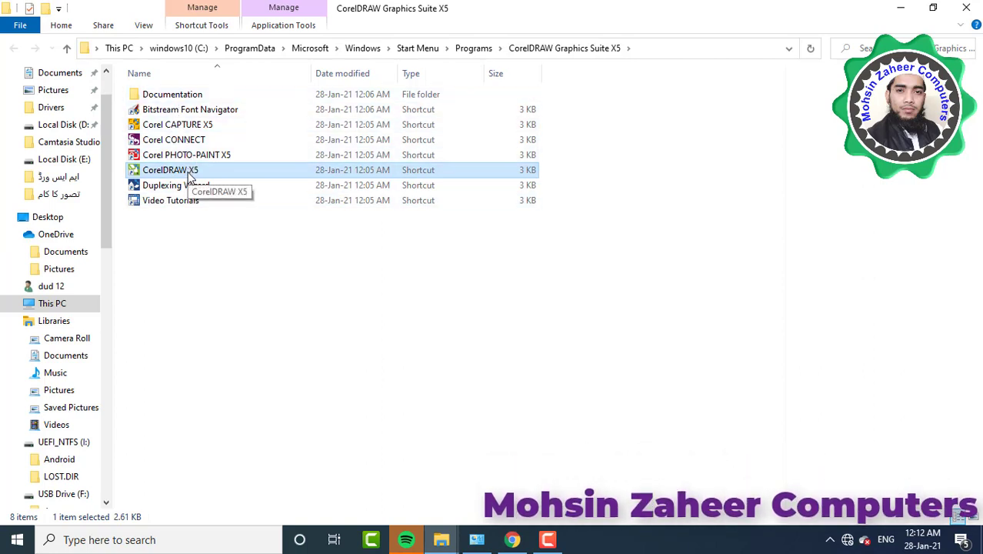
- Create a desktop shortcut for CorelDRAW X5 and launch the program from it
{"action": "right_click", "coordinate": [188, 172]}
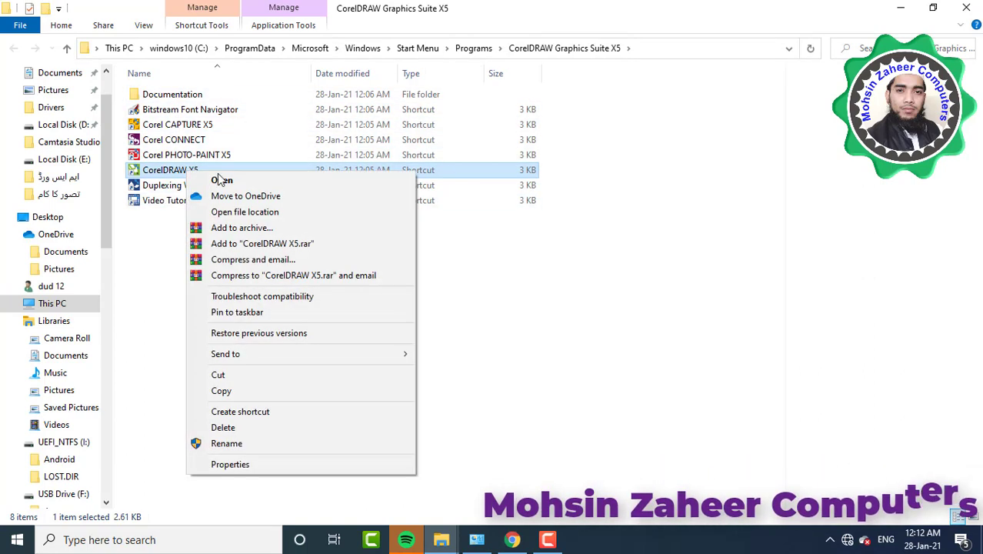
{"action": "mouse_move", "coordinate": [279, 357]}
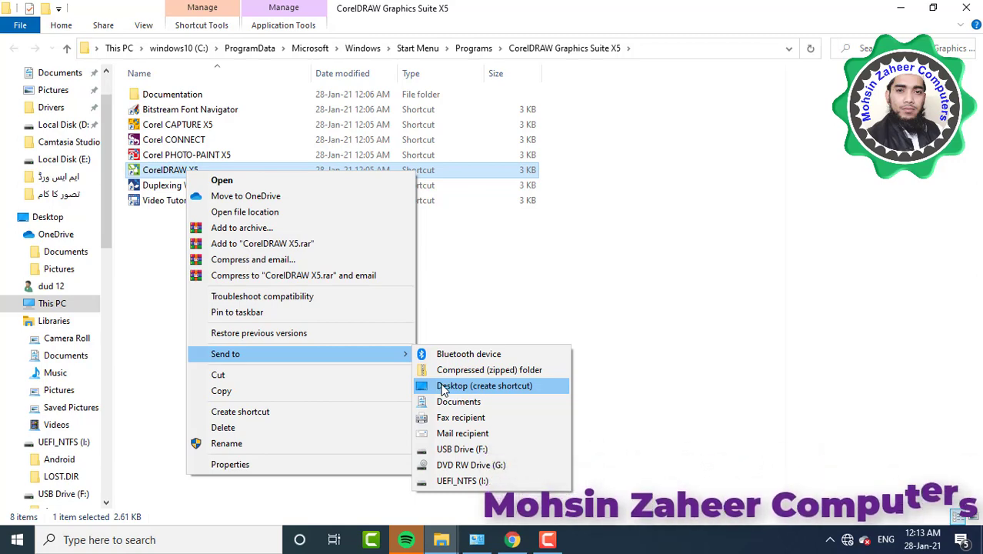
{"action": "left_click", "coordinate": [468, 386]}
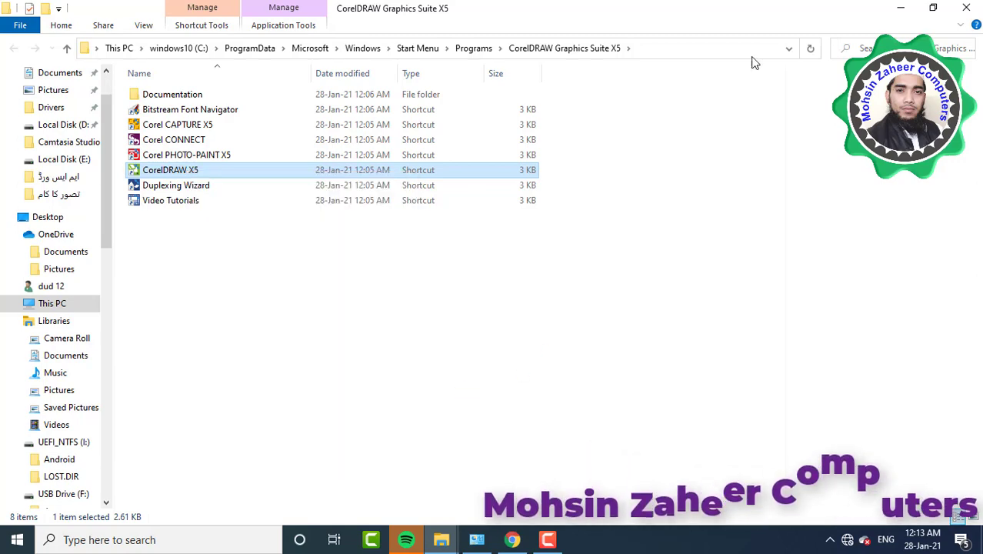
{"action": "left_click", "coordinate": [898, 10]}
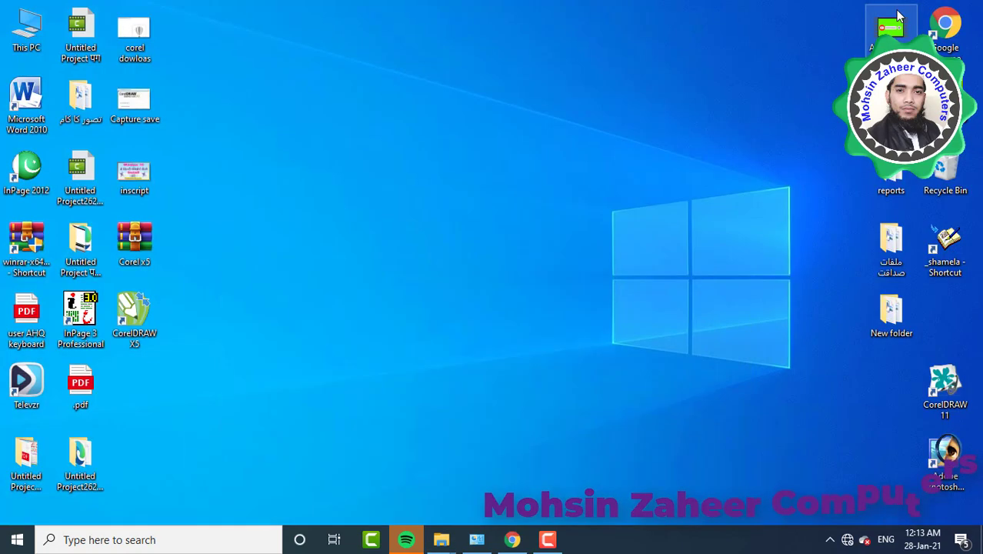
{"action": "double_click", "coordinate": [134, 316]}
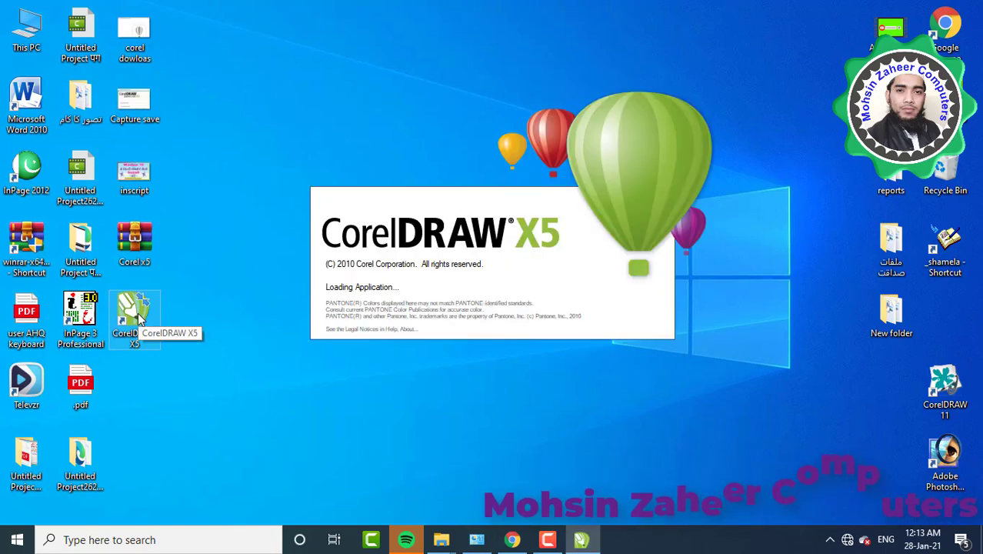